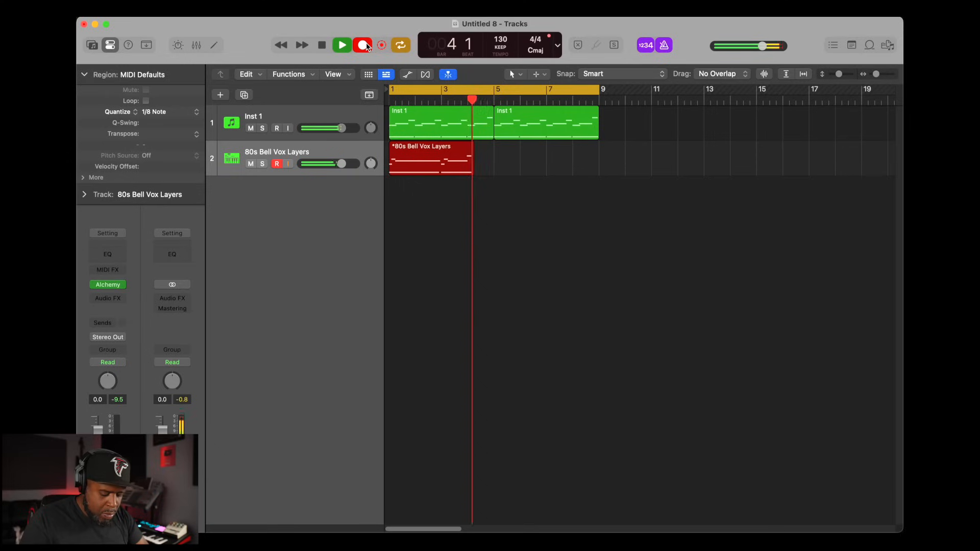
# Step: Record the 80s Bell Vox Layers part on the second track
pyautogui.click(364, 45)
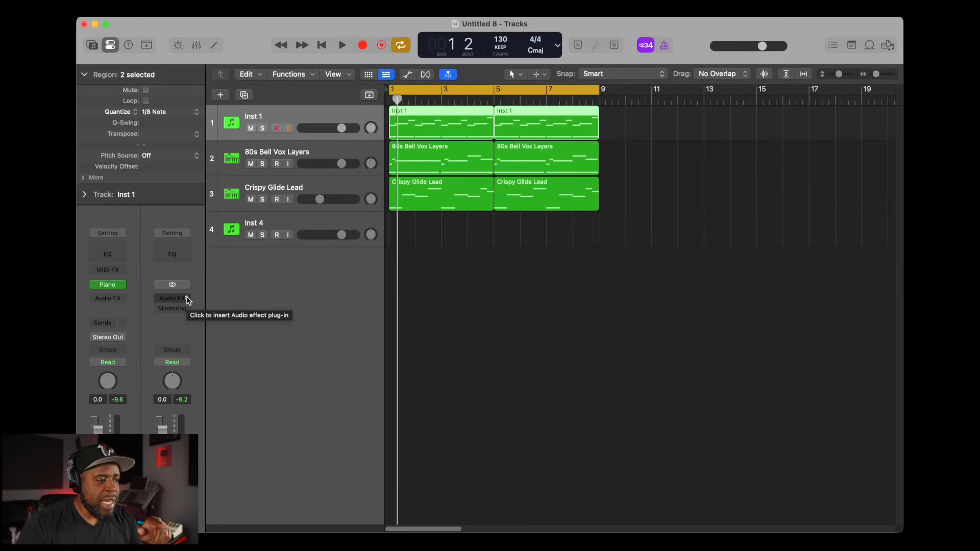
# Step: Insert the stereo Co-Producer plug-in on the Stereo Out channel and move its window clear of the track regions
pyautogui.click(187, 299)
pyautogui.moveTo(190, 293)
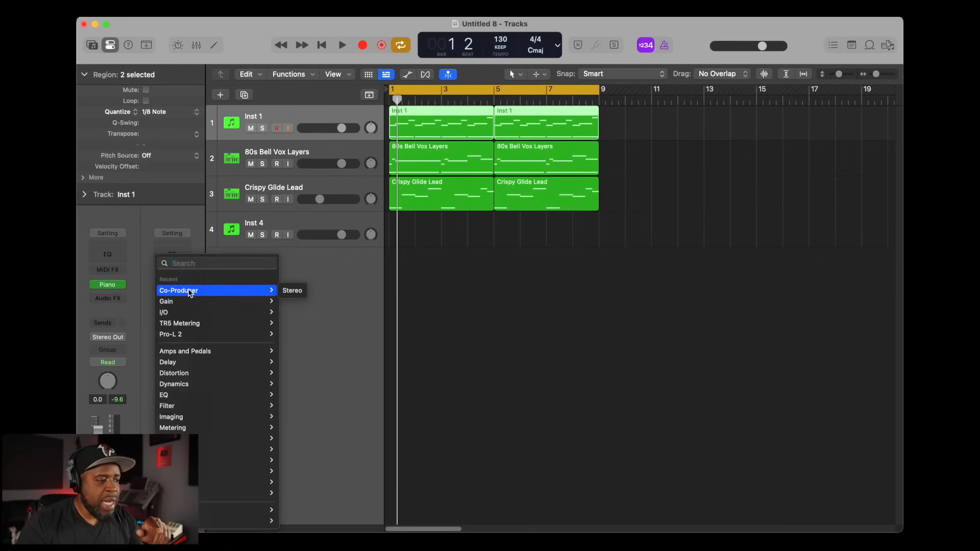
pyautogui.click(287, 290)
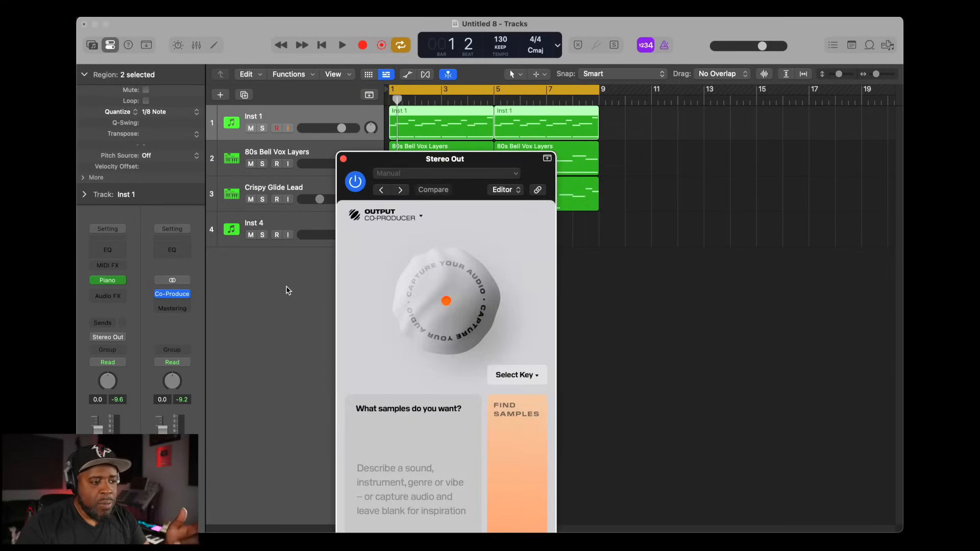
pyautogui.moveTo(489, 156); pyautogui.dragTo(710, 135)
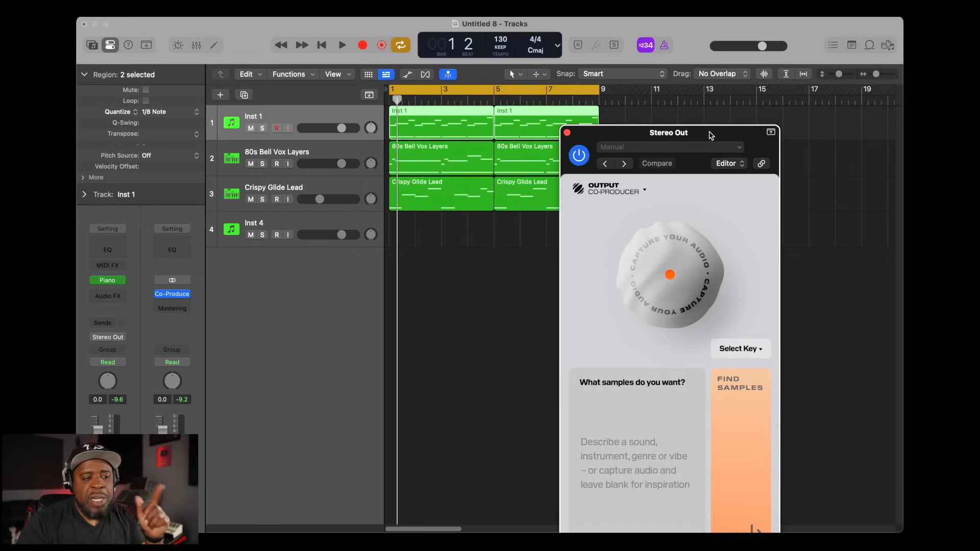
# Step: Set the Co-Producer key to C minor and capture 8 bars of the track's playback
pyautogui.click(756, 352)
pyautogui.click(725, 382)
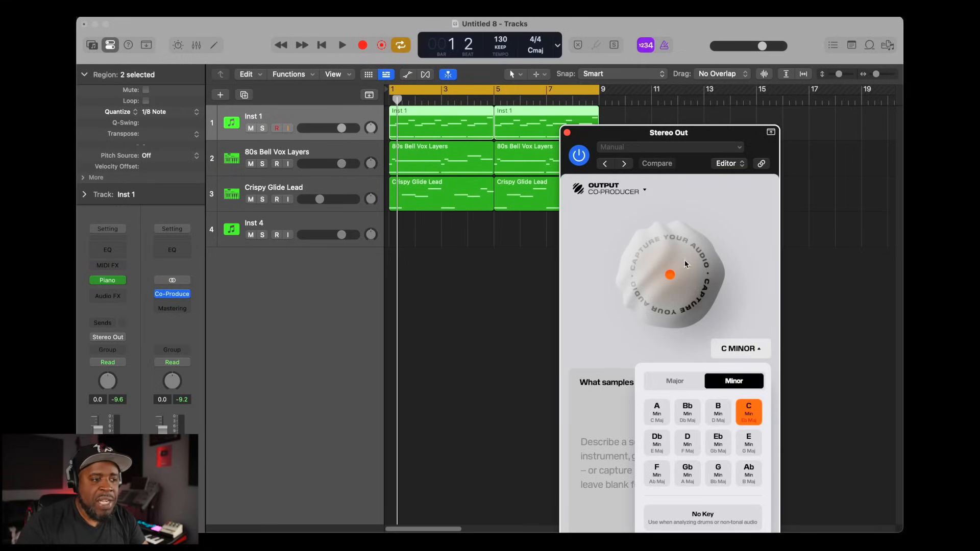
pyautogui.click(676, 286)
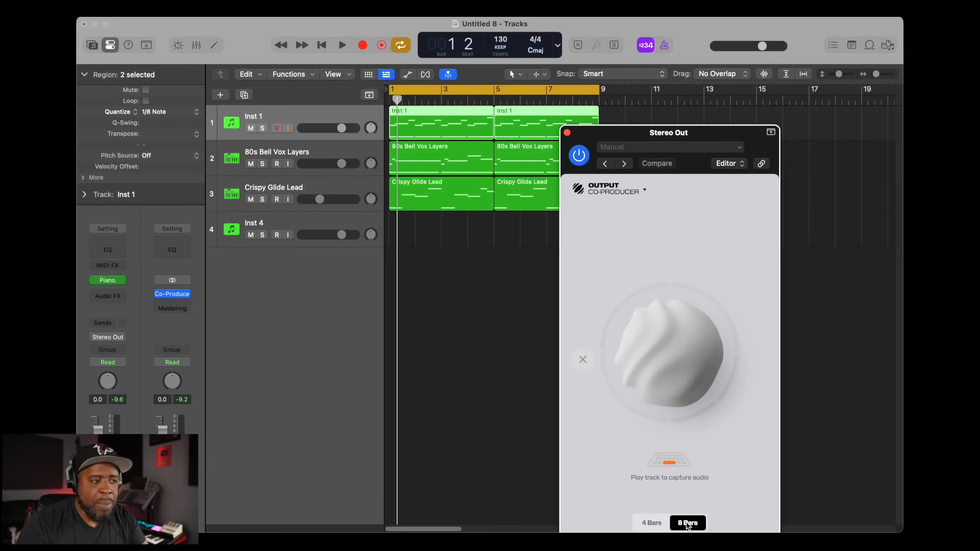
pyautogui.press('space')
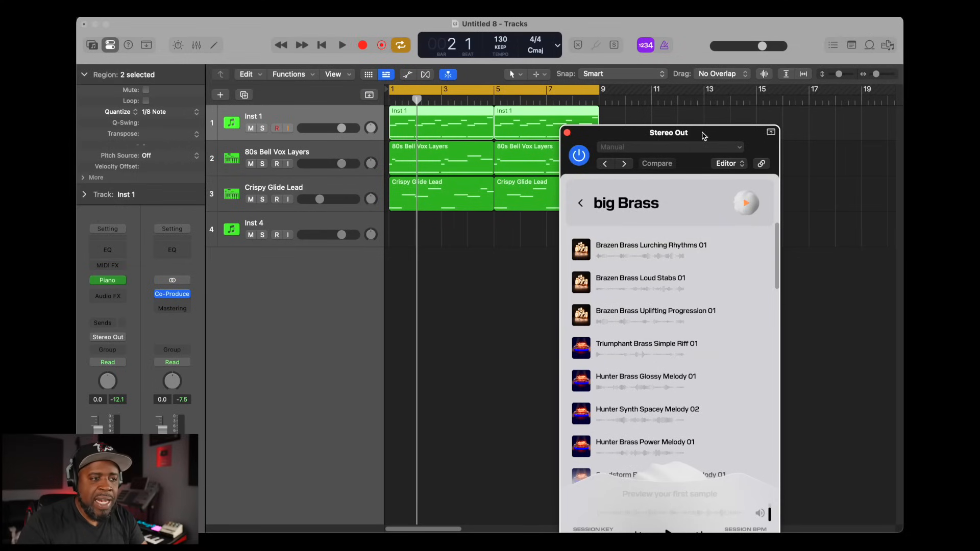
# Step: Audition the big Brass samples and add Hunter Brass Glossy Melody 01 as a new track at bar 1, converting the file's sample rate
pyautogui.moveTo(704, 136); pyautogui.dragTo(760, 87)
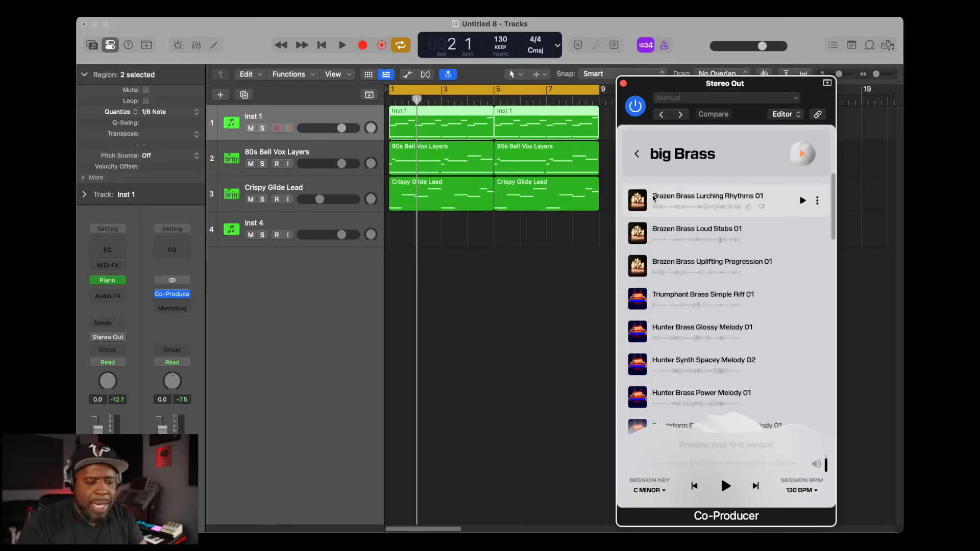
pyautogui.click(802, 201)
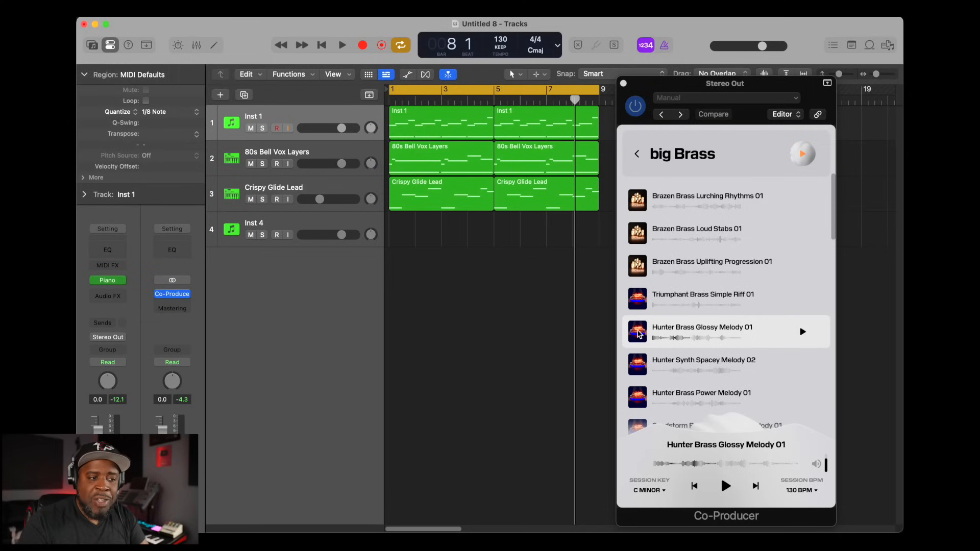
pyautogui.moveTo(638, 335); pyautogui.dragTo(396, 301)
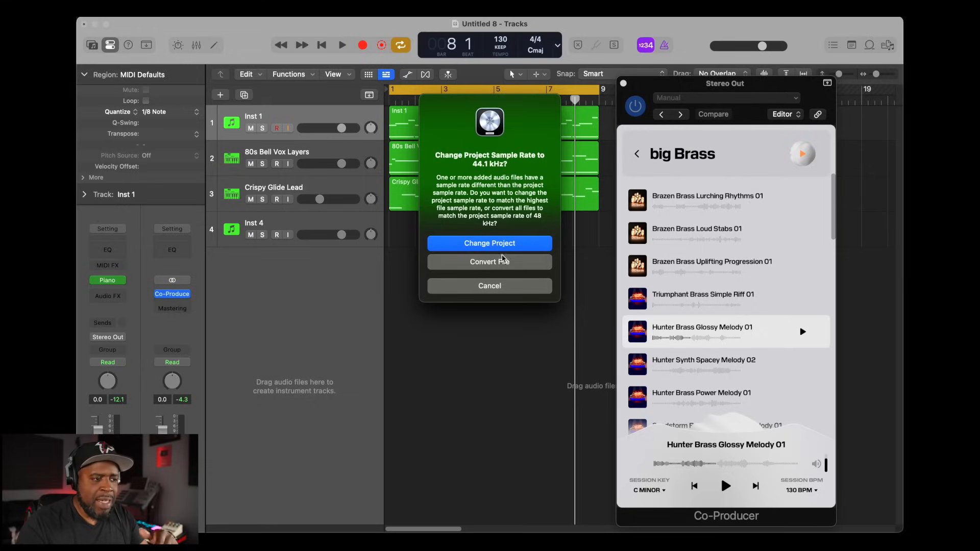
pyautogui.click(503, 262)
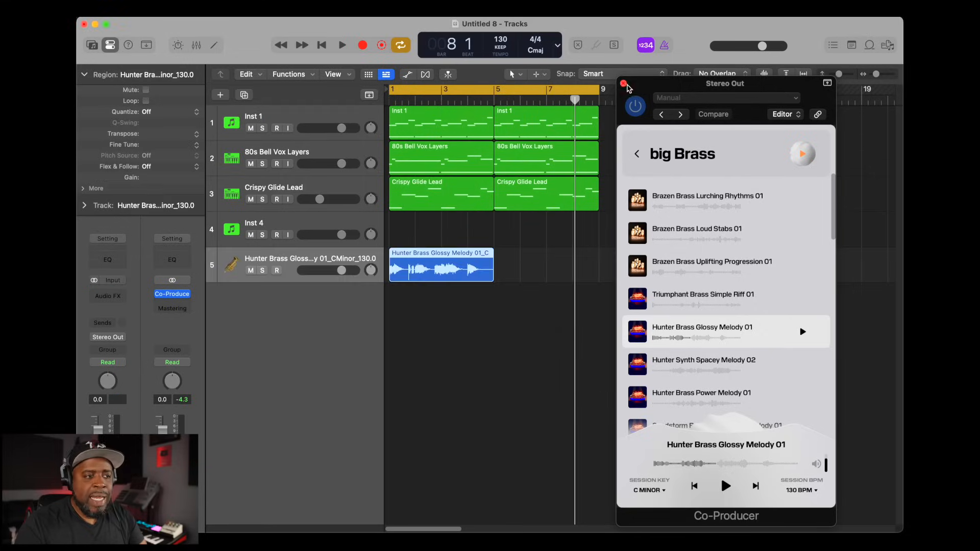
pyautogui.click(623, 84)
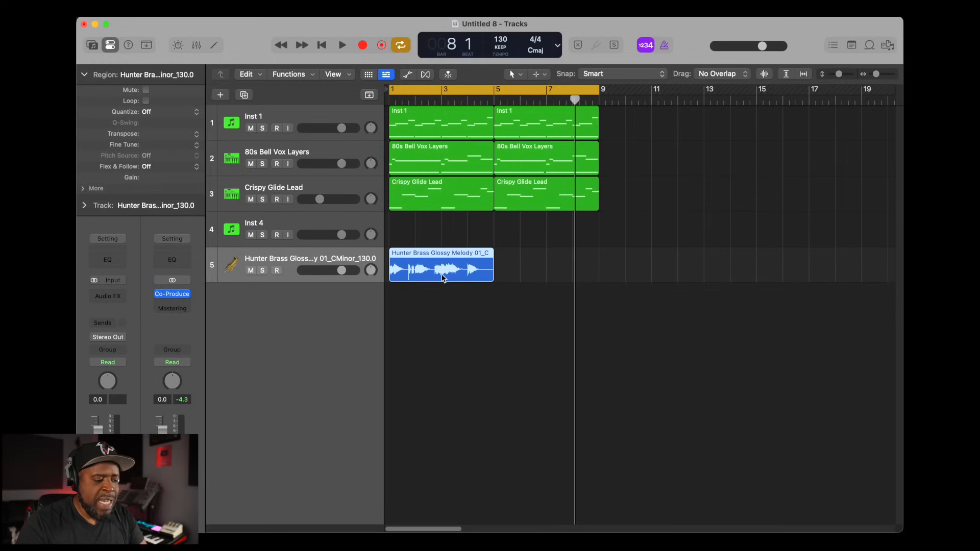
# Step: Repeat the brass region once and lower the brass track's volume to -12.0 dB while checking playback
pyautogui.press('super+r')
pyautogui.moveTo(339, 270); pyautogui.dragTo(340, 270)
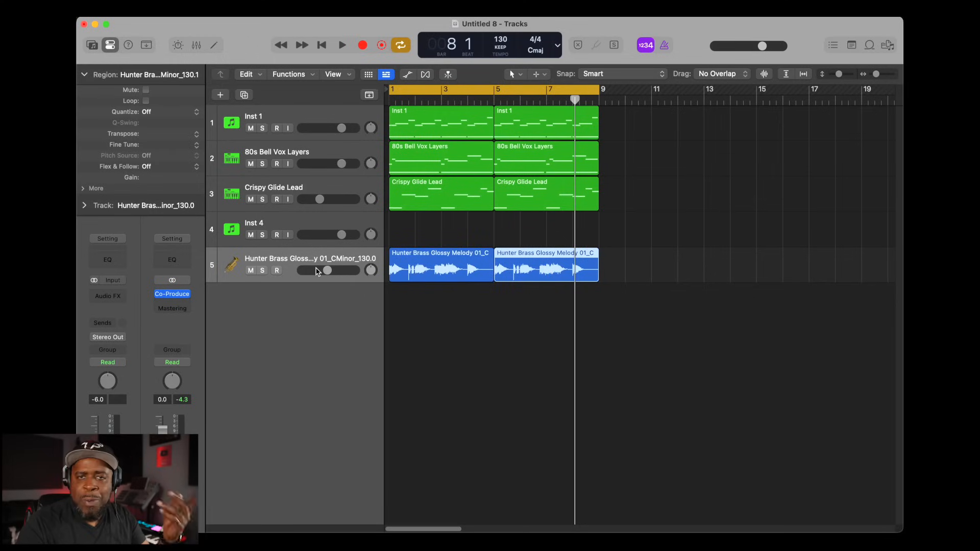
pyautogui.press('space')
pyautogui.moveTo(317, 270)
pyautogui.mouseDown()
pyautogui.moveTo(308, 271)
pyautogui.moveTo(320, 271)
pyautogui.mouseUp()
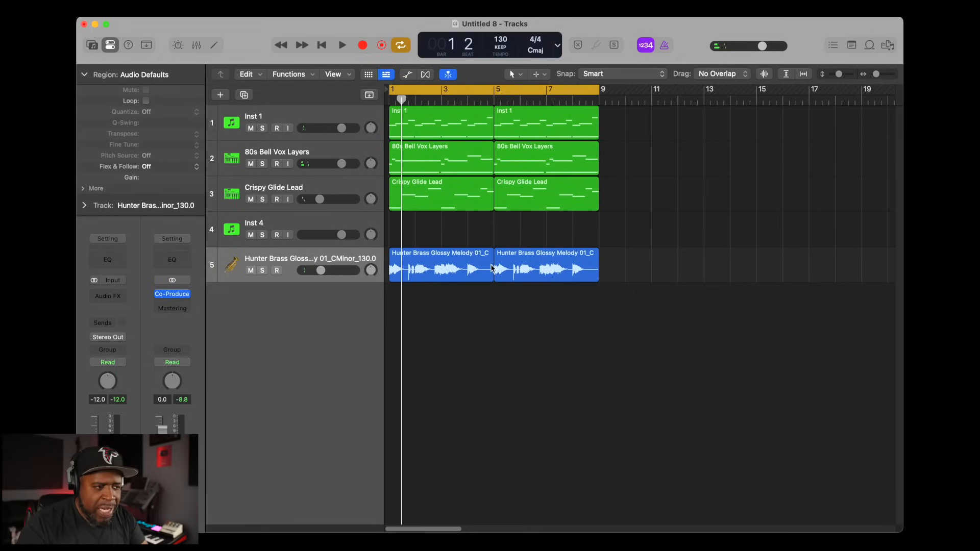
# Step: Trim the first brass region to end at bar 4 and place a short copy of its opening directly after it
pyautogui.moveTo(490, 271); pyautogui.dragTo(467, 270)
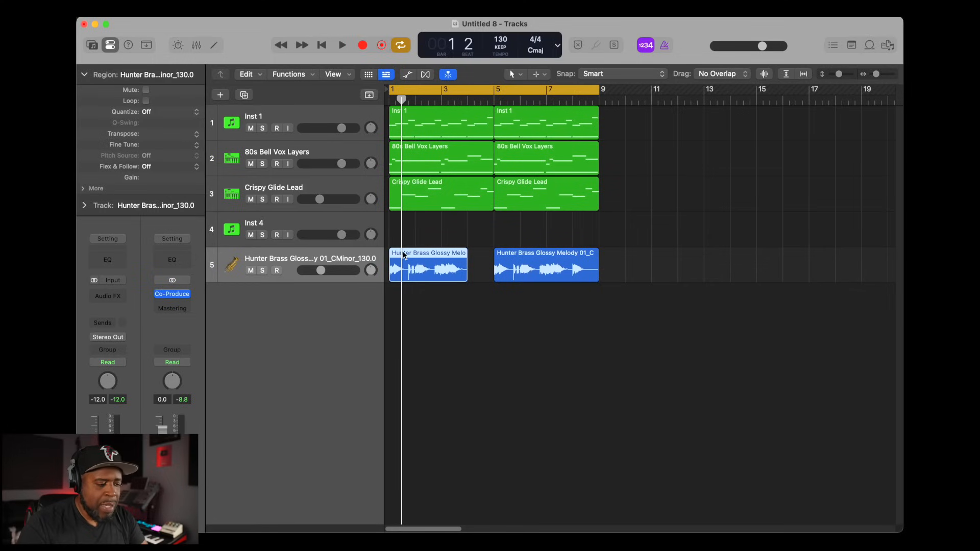
pyautogui.moveTo(407, 255); pyautogui.dragTo(476, 279)
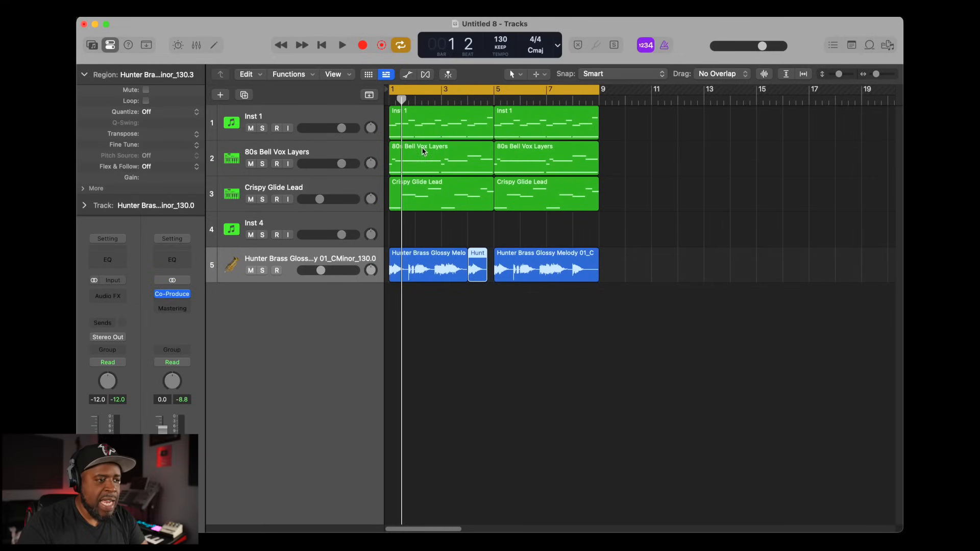
# Step: Play back the edited brass and replace the second brass region with a copy of both edited regions at bar 5
pyautogui.click(343, 45)
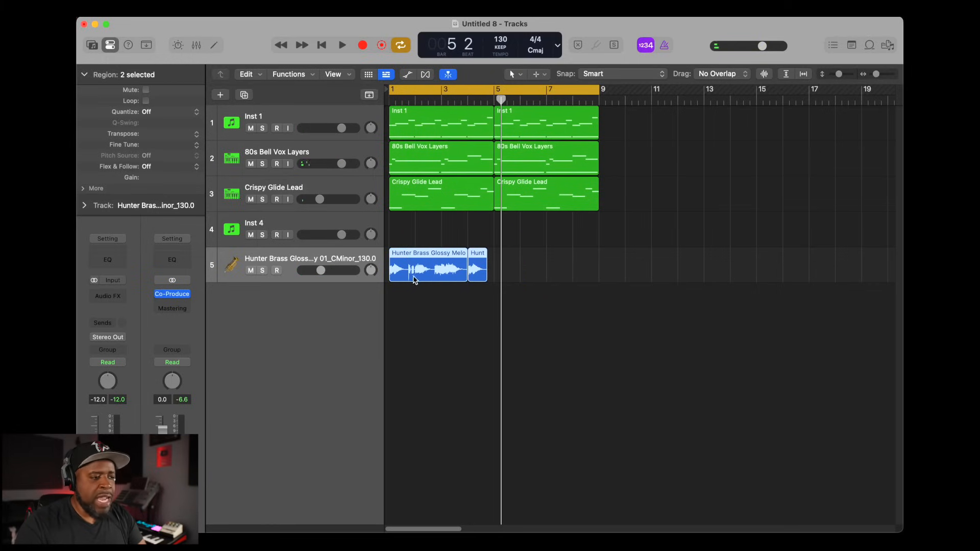
pyautogui.moveTo(414, 280); pyautogui.dragTo(521, 273)
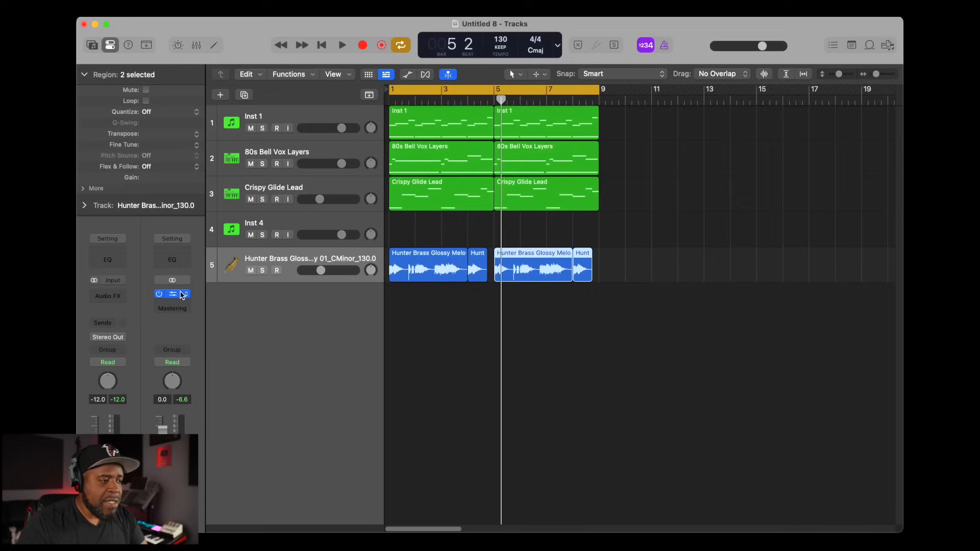
# Step: Reopen Co-Producer and search for samples matching "lead cord"
pyautogui.click(182, 295)
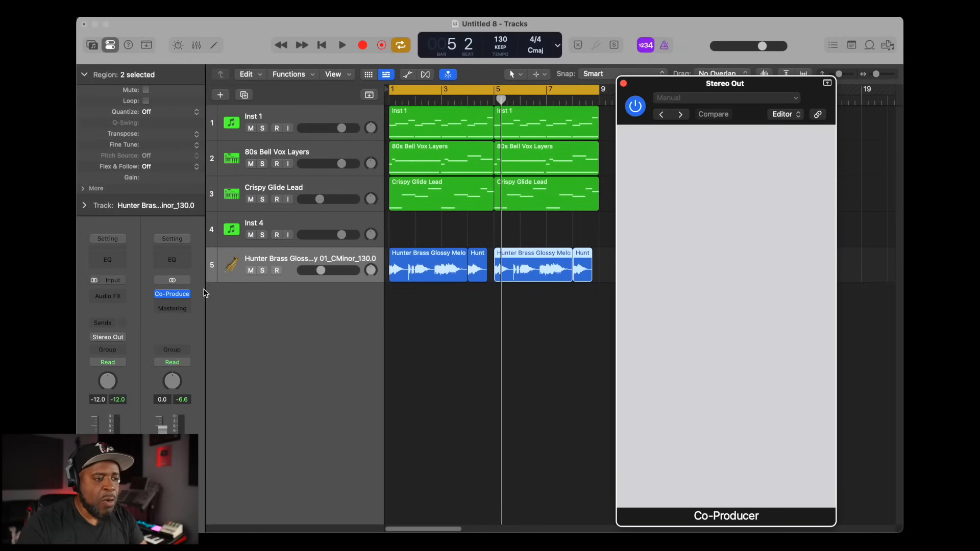
pyautogui.click(637, 154)
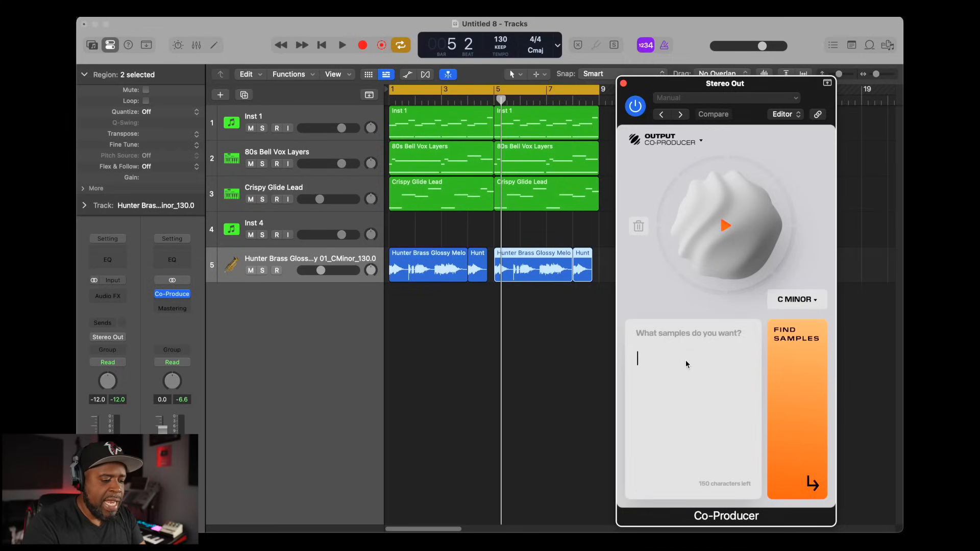
pyautogui.write('lead')
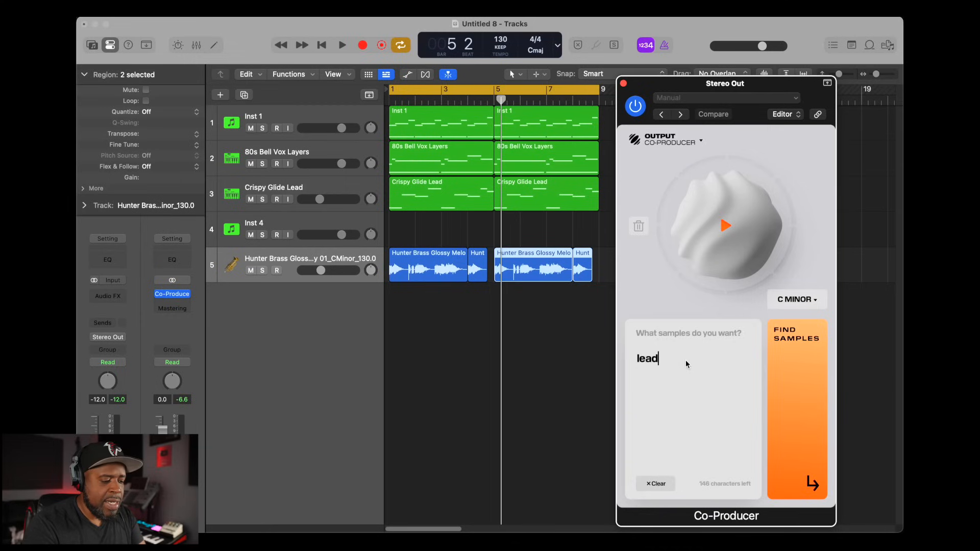
pyautogui.write(' cord')
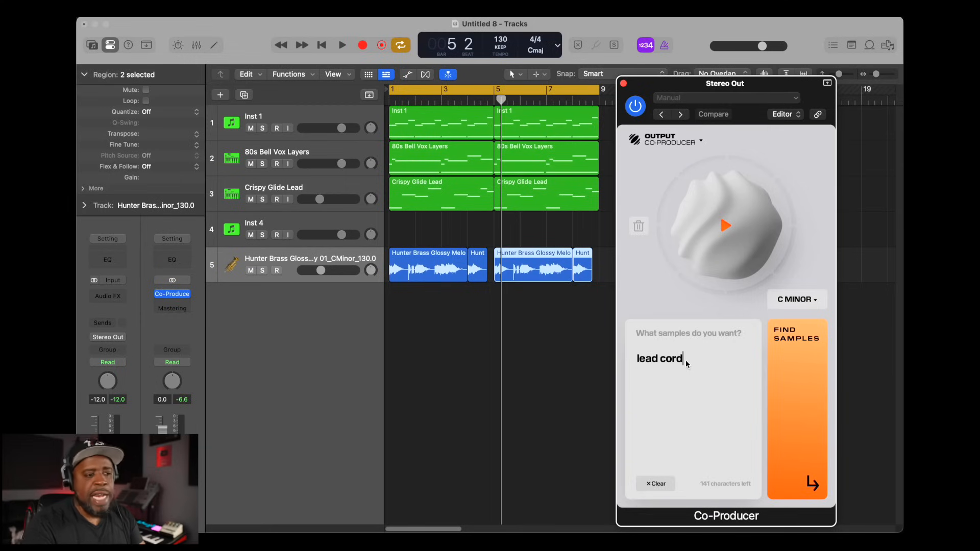
pyautogui.press('Return')
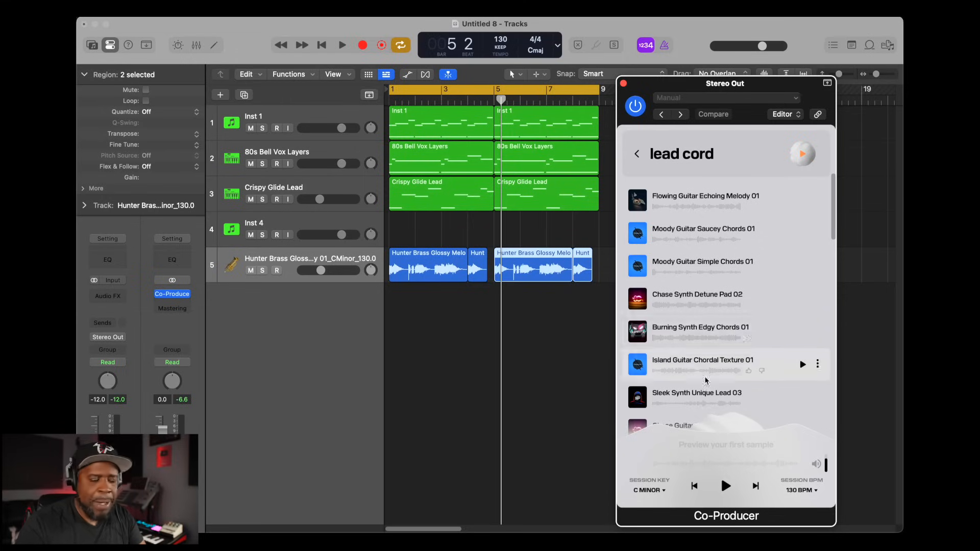
# Step: Audition Logical Synth Future Arp Melody 01 and Logical Synth Dramatic Chords 01 from the sample results
pyautogui.scroll(-5, 706, 380)
pyautogui.click(802, 362)
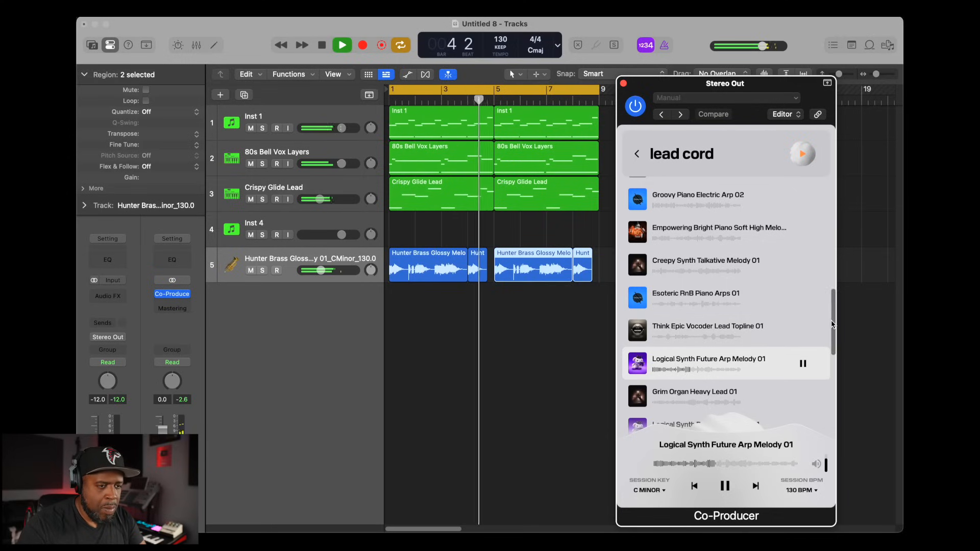
pyautogui.scroll(-3, 830, 324)
pyautogui.click(802, 362)
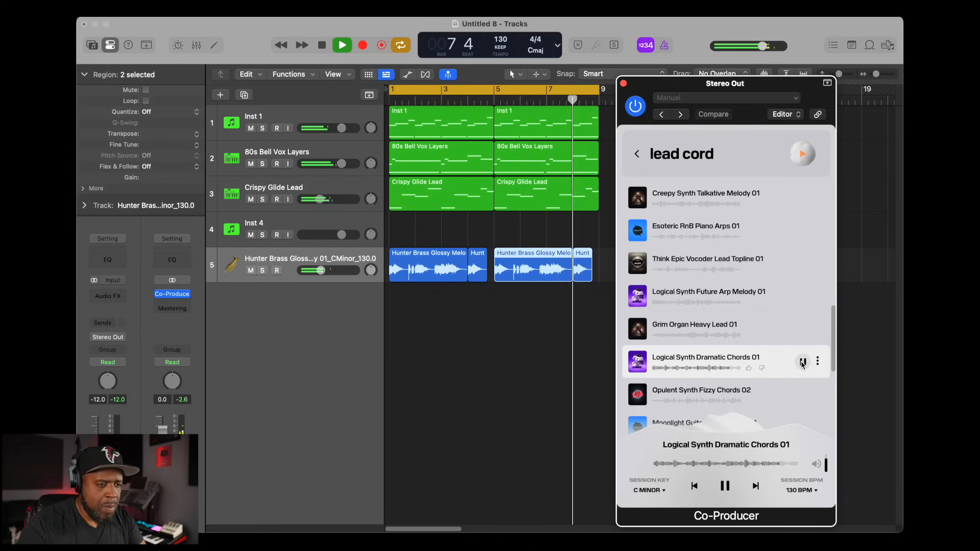
pyautogui.click(322, 47)
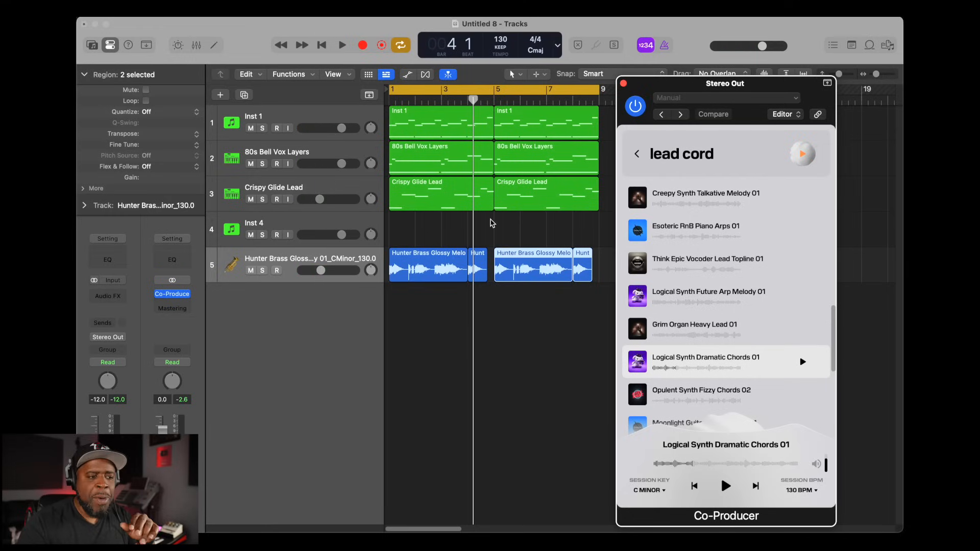
# Step: Add Logical Synth Dramatic Chords 01 as a new track at bar 1 and set its volume to -4.3 dB
pyautogui.moveTo(637, 361); pyautogui.dragTo(416, 310)
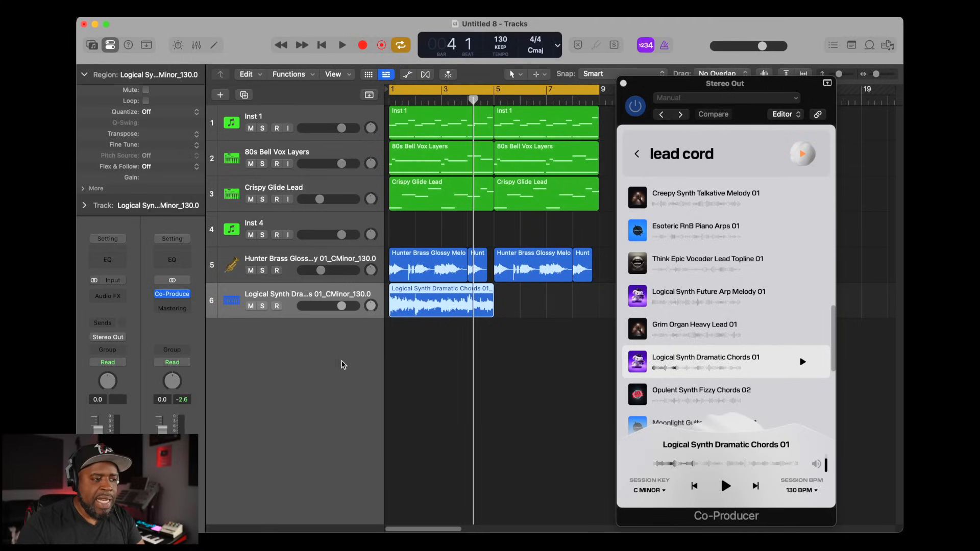
pyautogui.moveTo(340, 306); pyautogui.dragTo(335, 306)
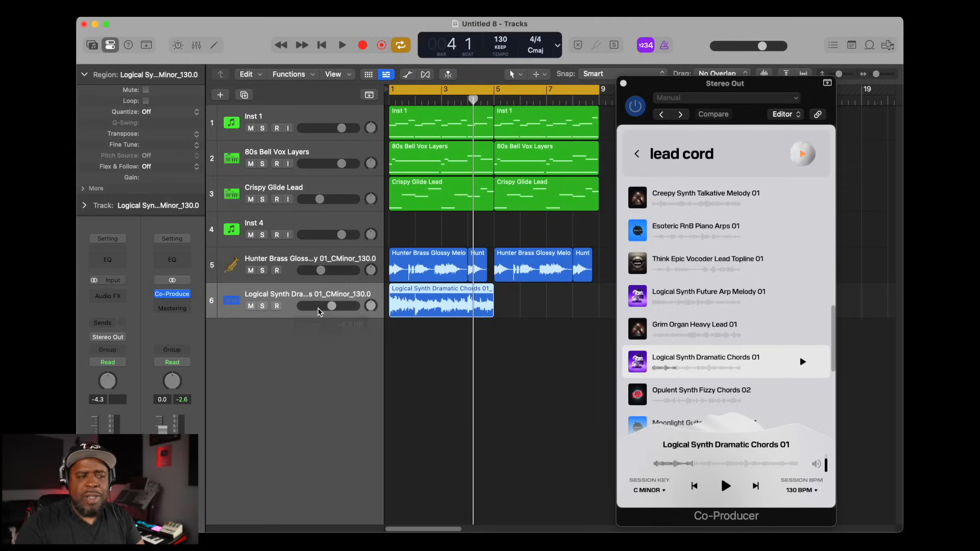
# Step: Play back the mix with the synth chords and copy the chords region to bar 5
pyautogui.press('space')
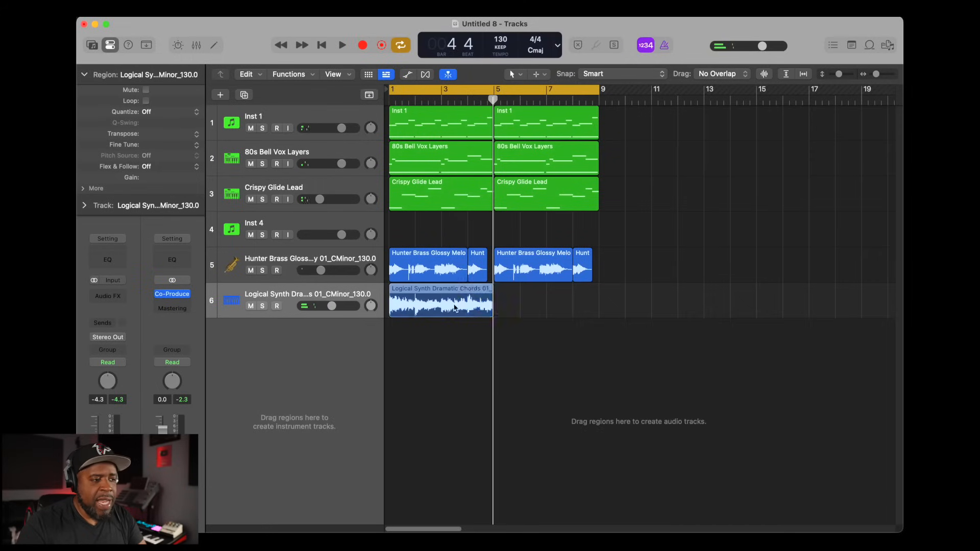
pyautogui.moveTo(436, 301); pyautogui.dragTo(540, 301)
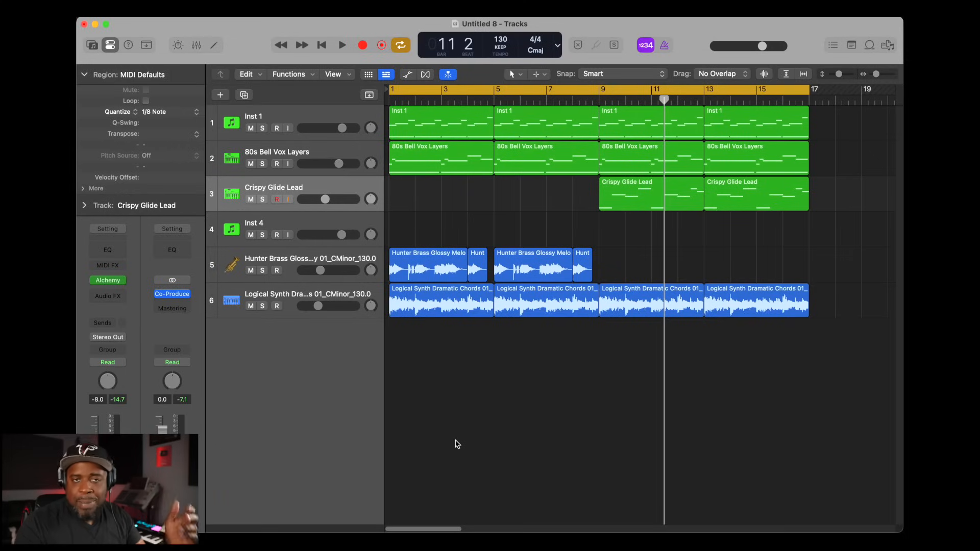
# Step: Play the 16-bar arrangement from the beginning
pyautogui.click(323, 46)
pyautogui.press('space')
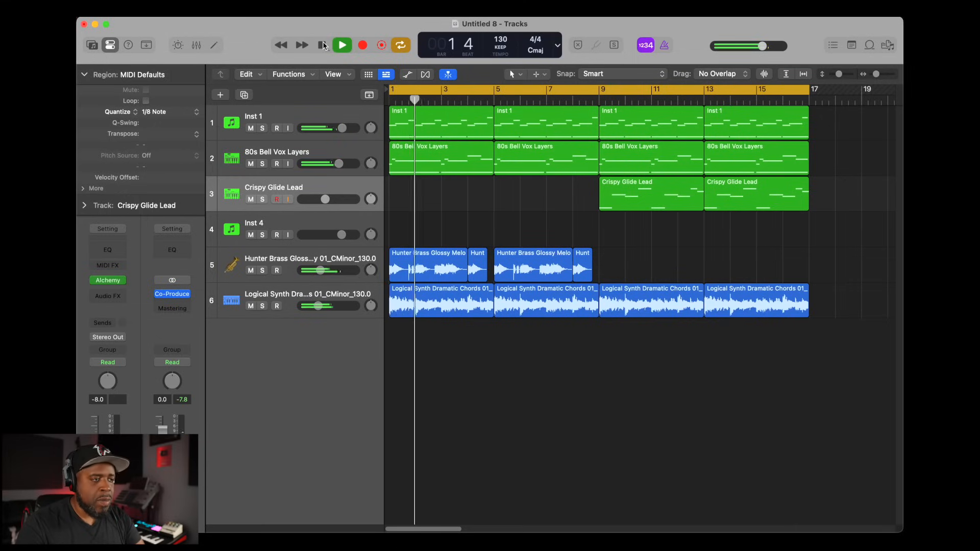